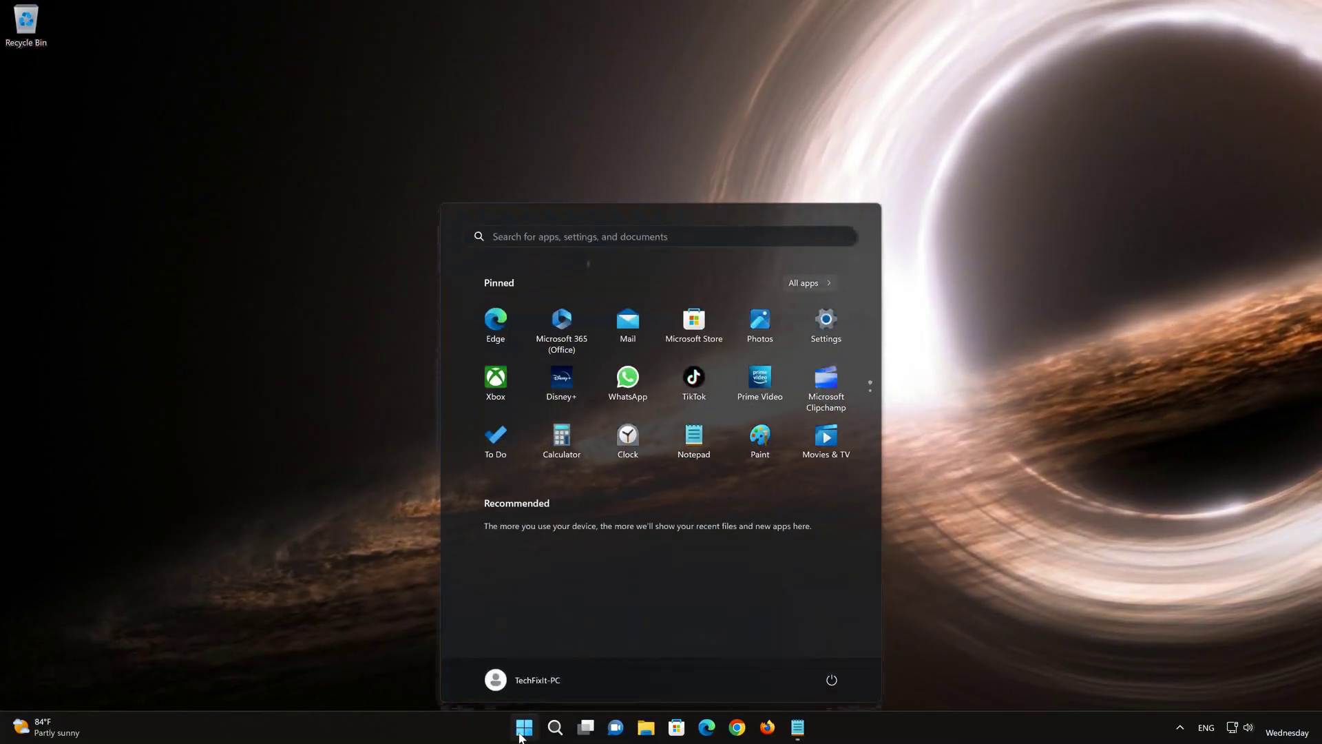
{"action": "type", "text": "powers"}
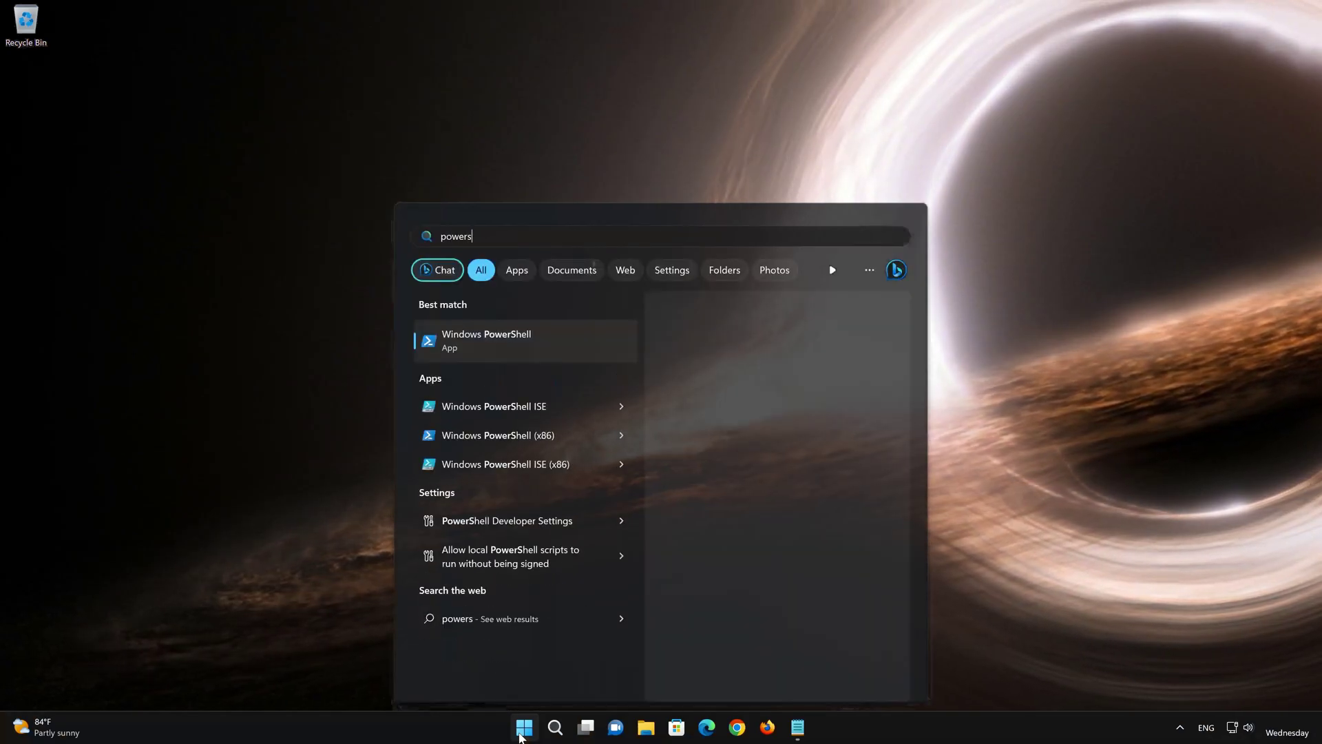
{"action": "type", "text": "hell"}
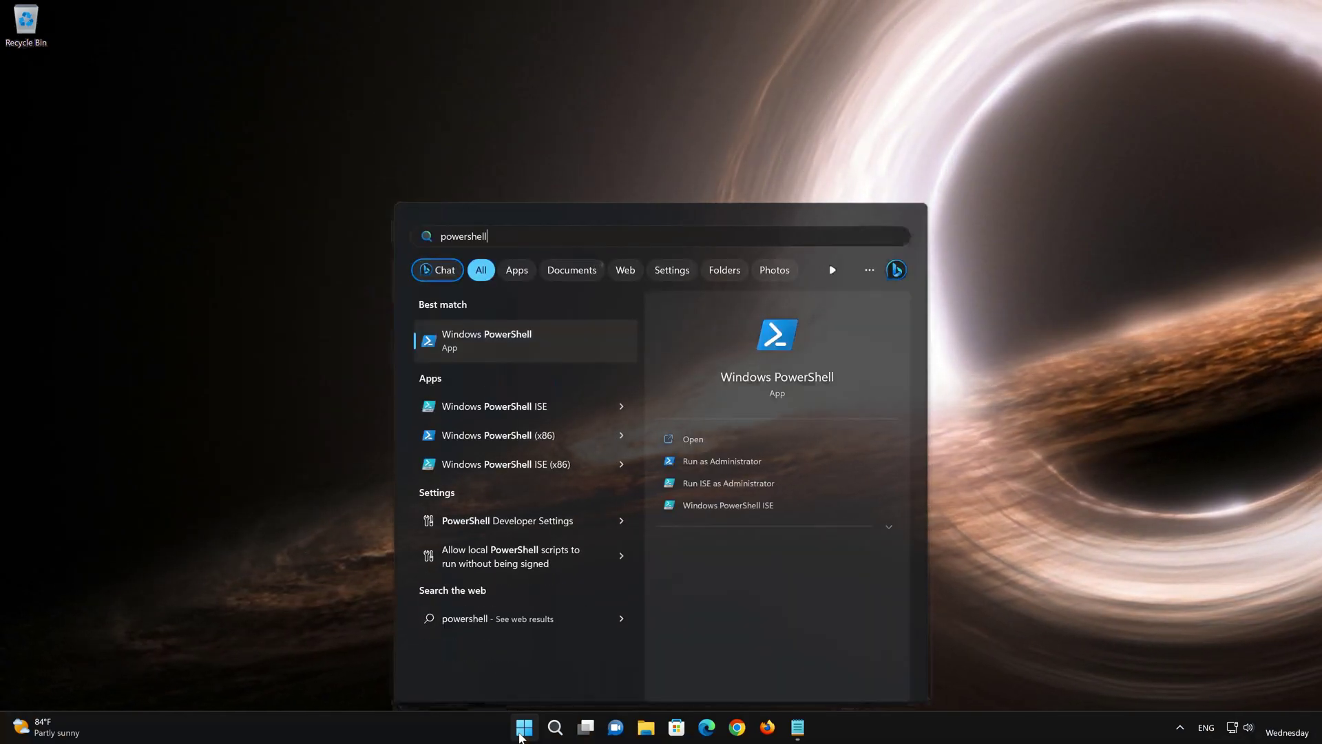
Run Windows PowerShell as administrator from the Start menu search results.
{"action": "left_click", "coordinate": [742, 461]}
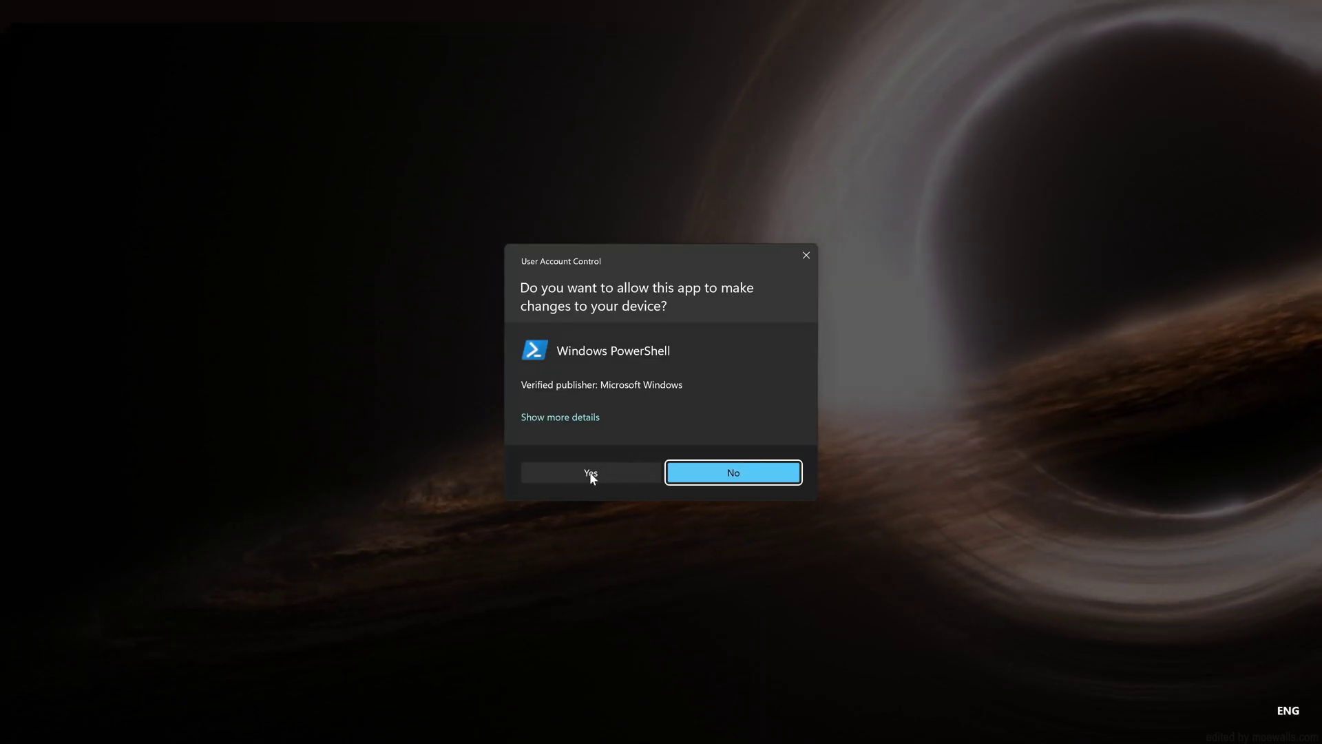
Approve the UAC prompt, centre PowerShell, and copy the XboxGamingOverlay removal command from Notepad.
{"action": "left_click", "coordinate": [590, 472]}
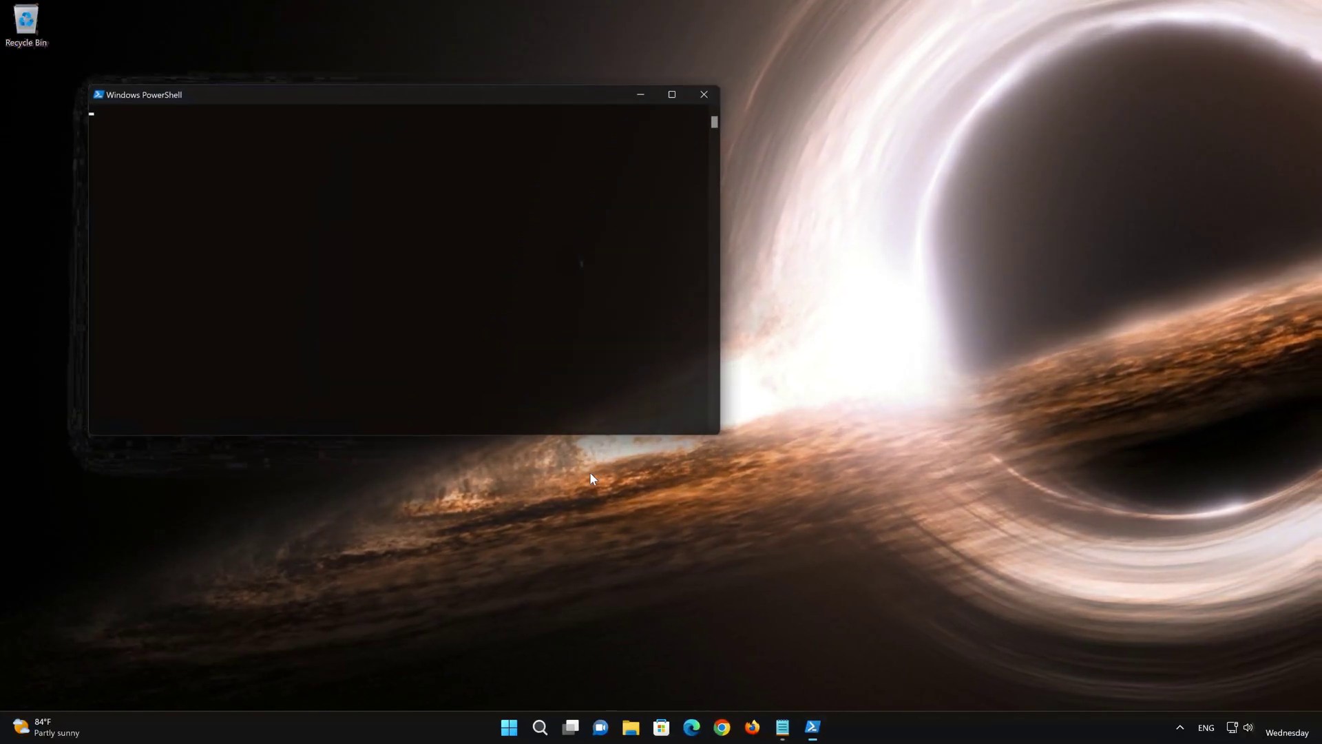
{"action": "left_click_drag", "start_coordinate": [407, 96], "coordinate": [711, 164]}
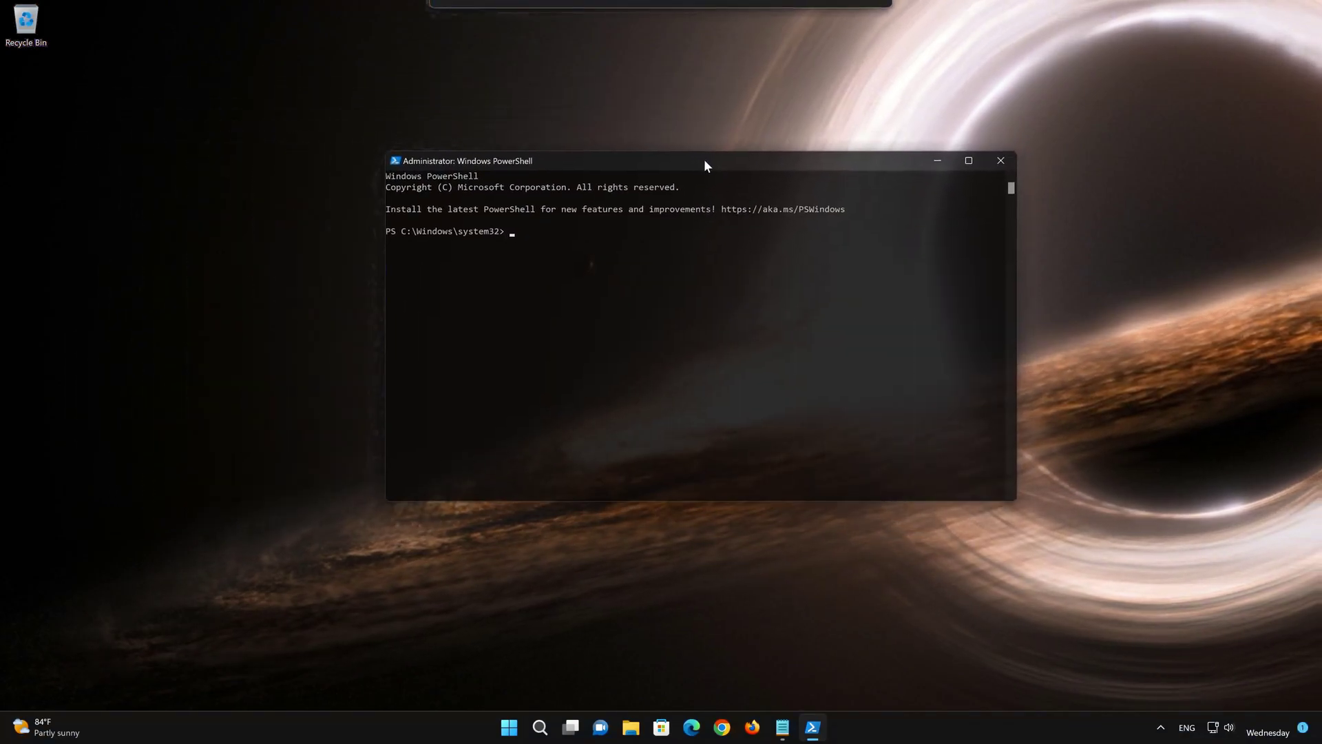
{"action": "left_click", "coordinate": [783, 729]}
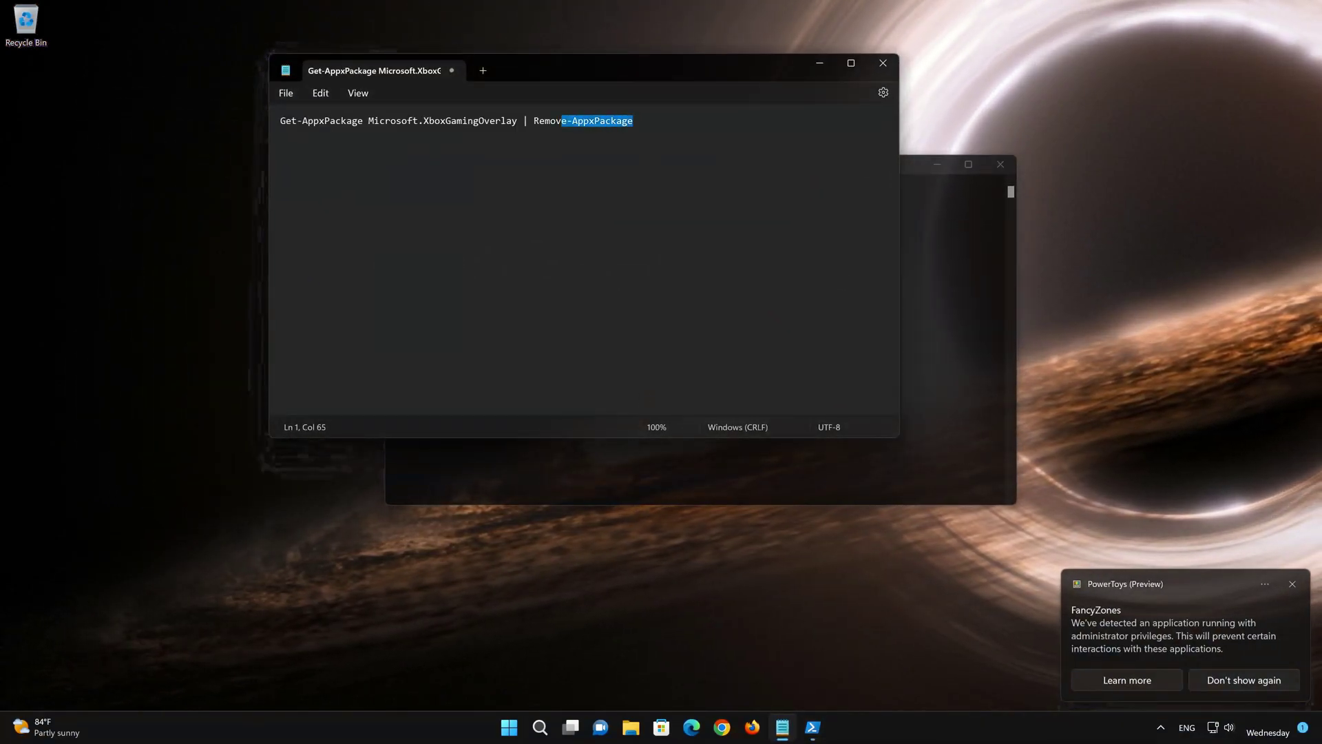
{"action": "left_click_drag", "start_coordinate": [562, 120], "coordinate": [363, 121]}
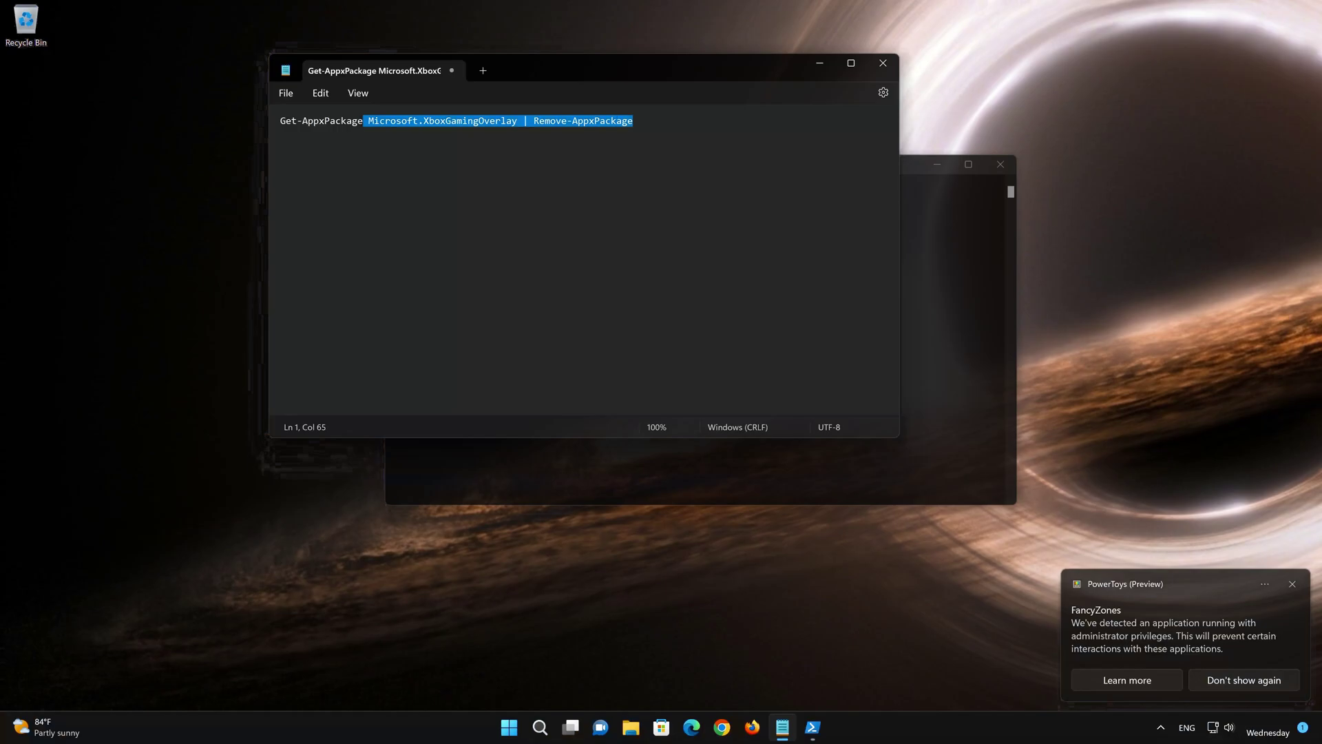
{"action": "right_click", "coordinate": [302, 123]}
{"action": "left_click", "coordinate": [321, 191]}
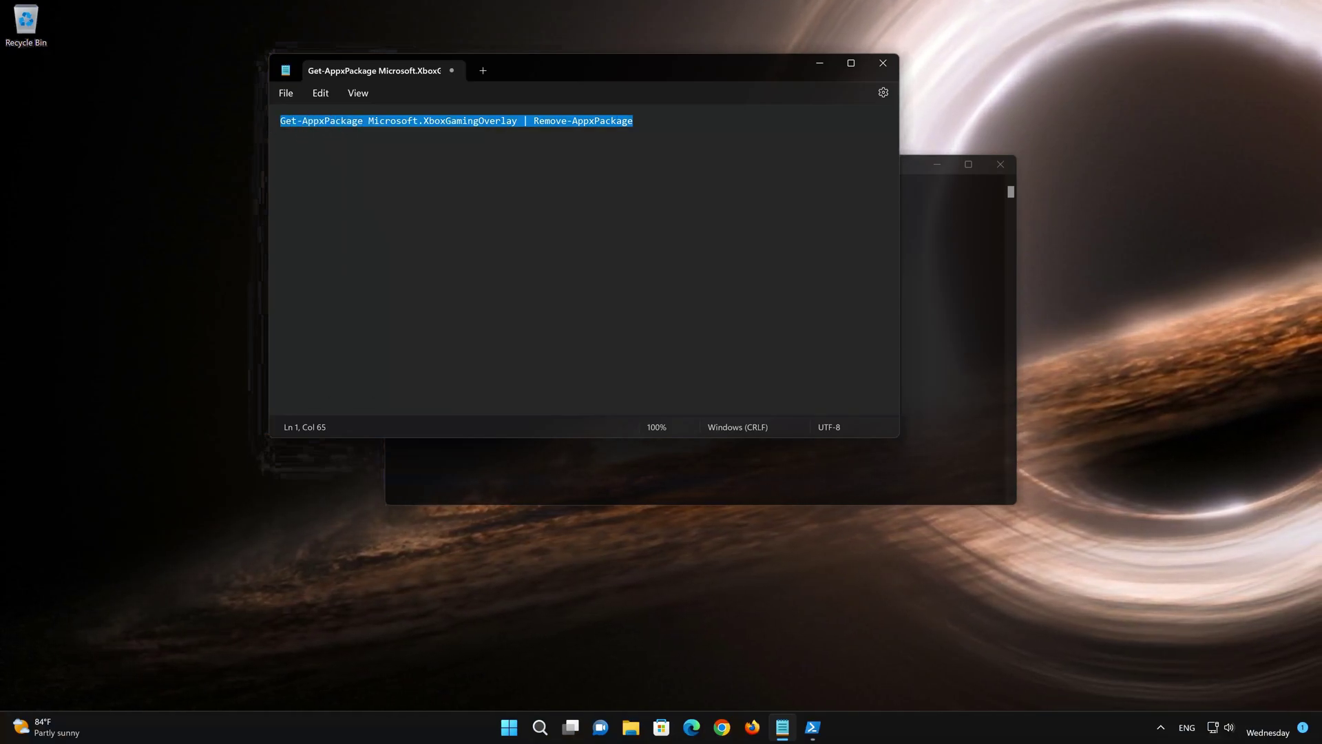
{"action": "left_click", "coordinate": [820, 60]}
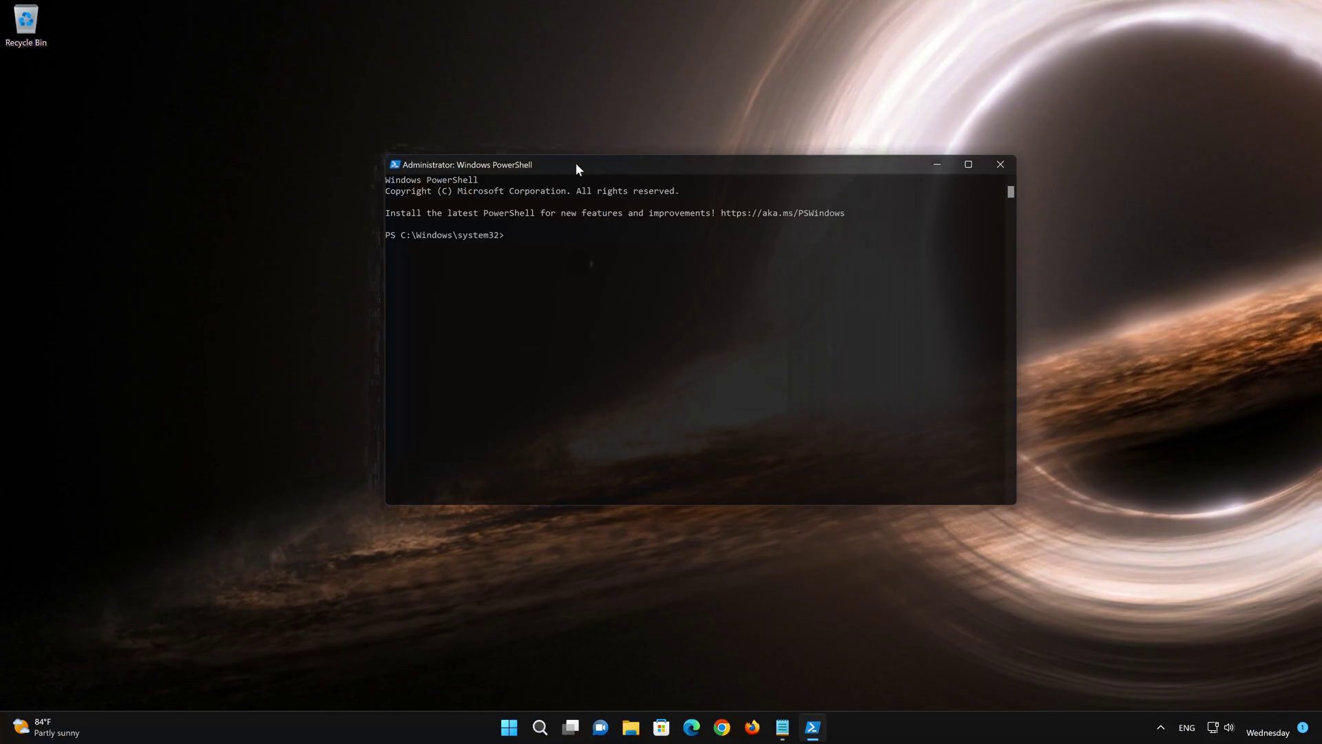
Paste 'Get-AppxPackage Microsoft.XboxGamingOverlay | Remove-AppxPackage' at the elevated prompt and run it.
{"action": "right_click", "coordinate": [605, 167]}
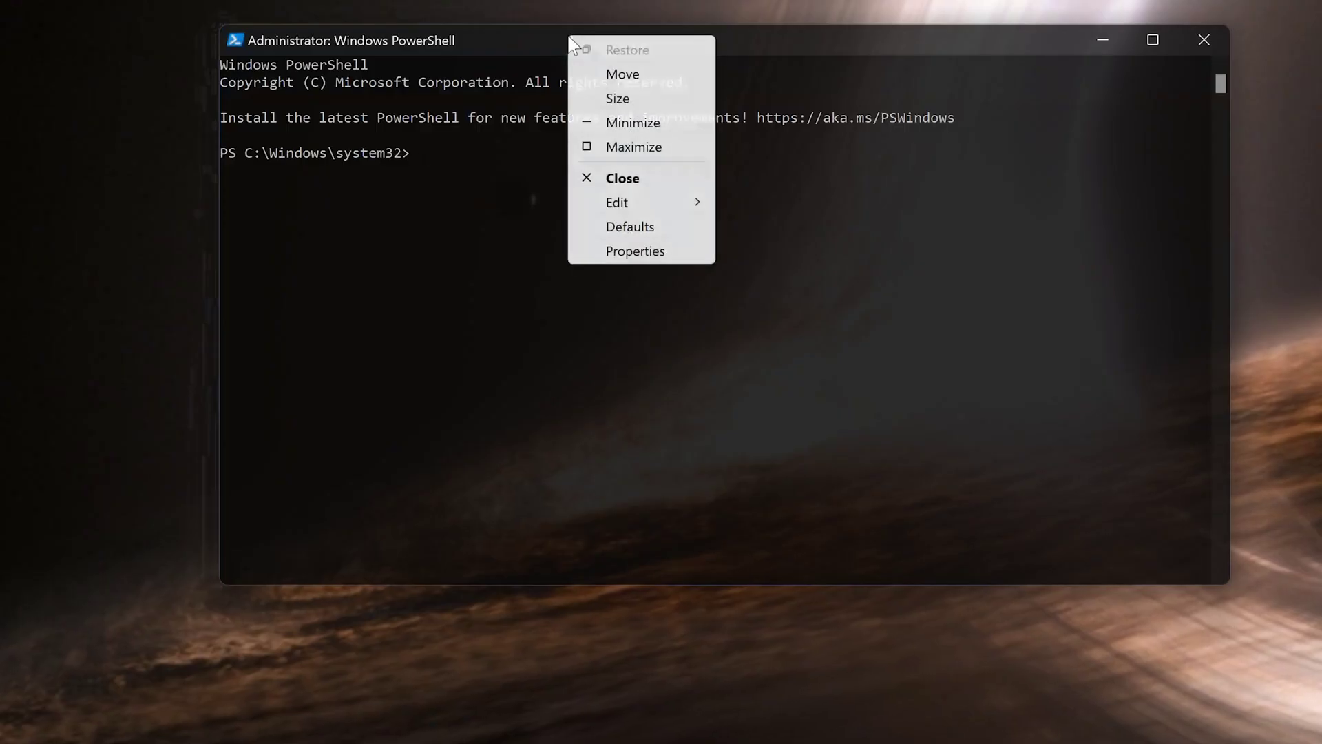
{"action": "mouse_move", "coordinate": [620, 203]}
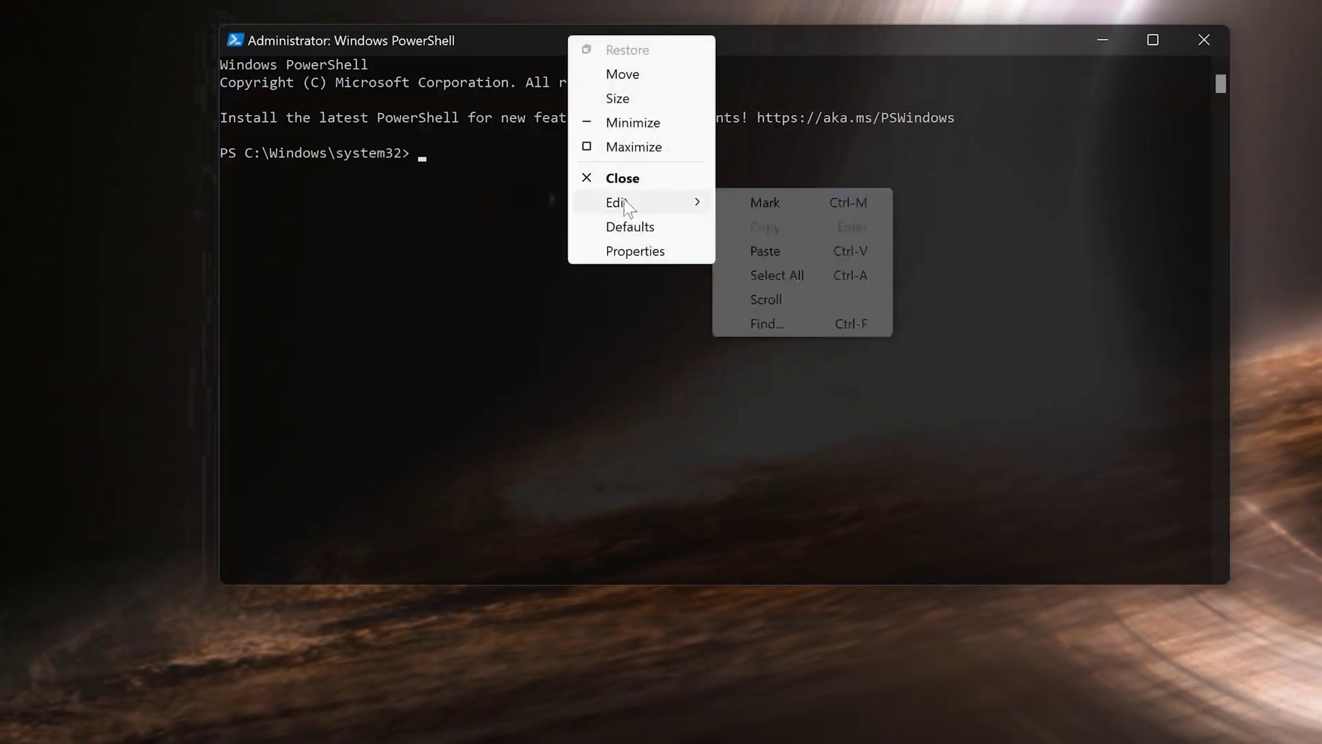
{"action": "left_click", "coordinate": [813, 255]}
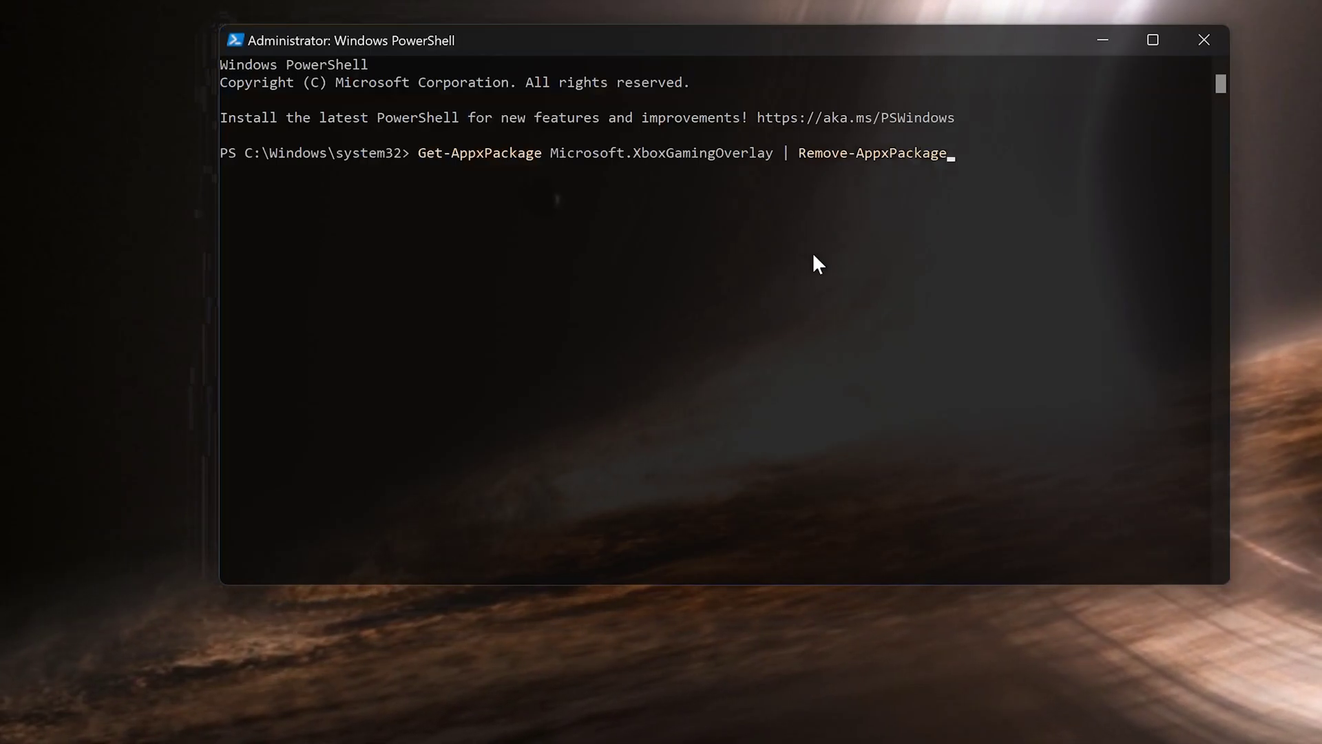
{"action": "key", "text": "Return"}
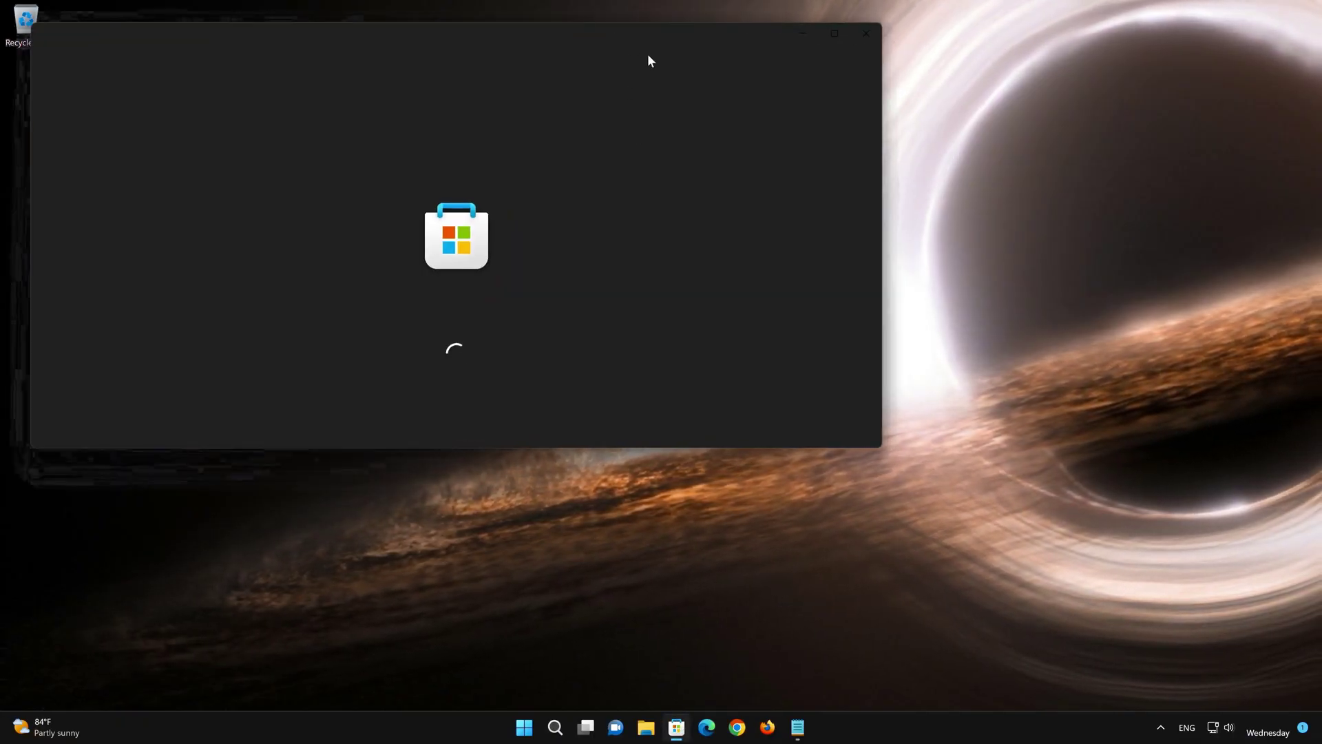
Reposition the Microsoft Store window and search the Store for 'xbox game'.
{"action": "left_click_drag", "start_coordinate": [659, 49], "coordinate": [893, 119]}
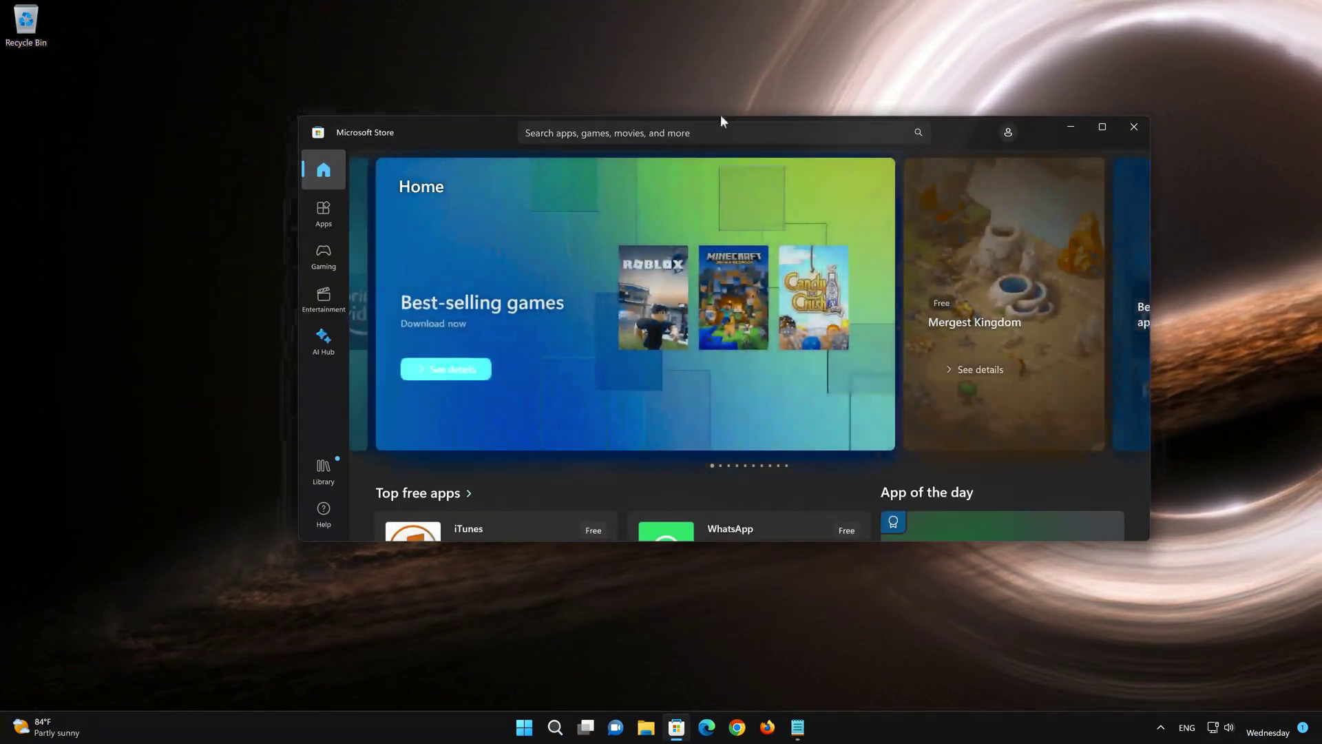
{"action": "left_click", "coordinate": [720, 131]}
{"action": "type", "text": "xbox"}
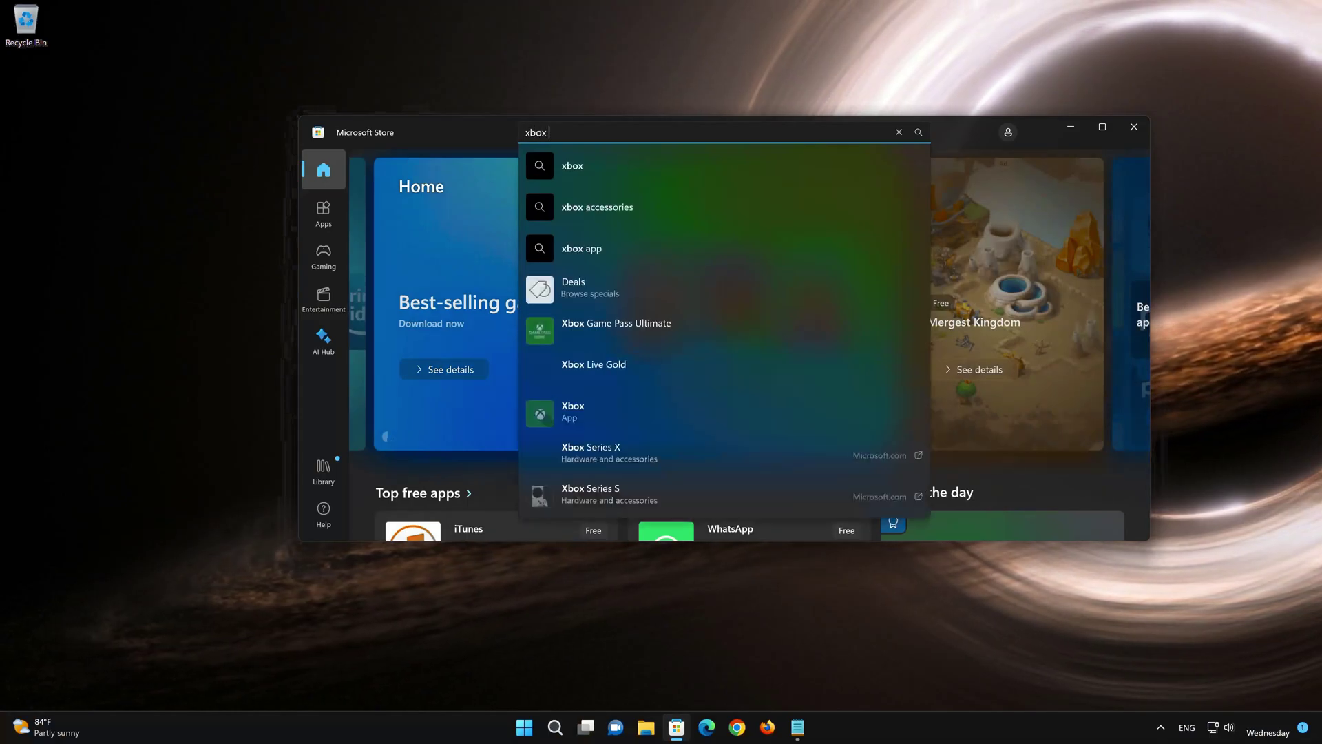
{"action": "type", "text": "game"}
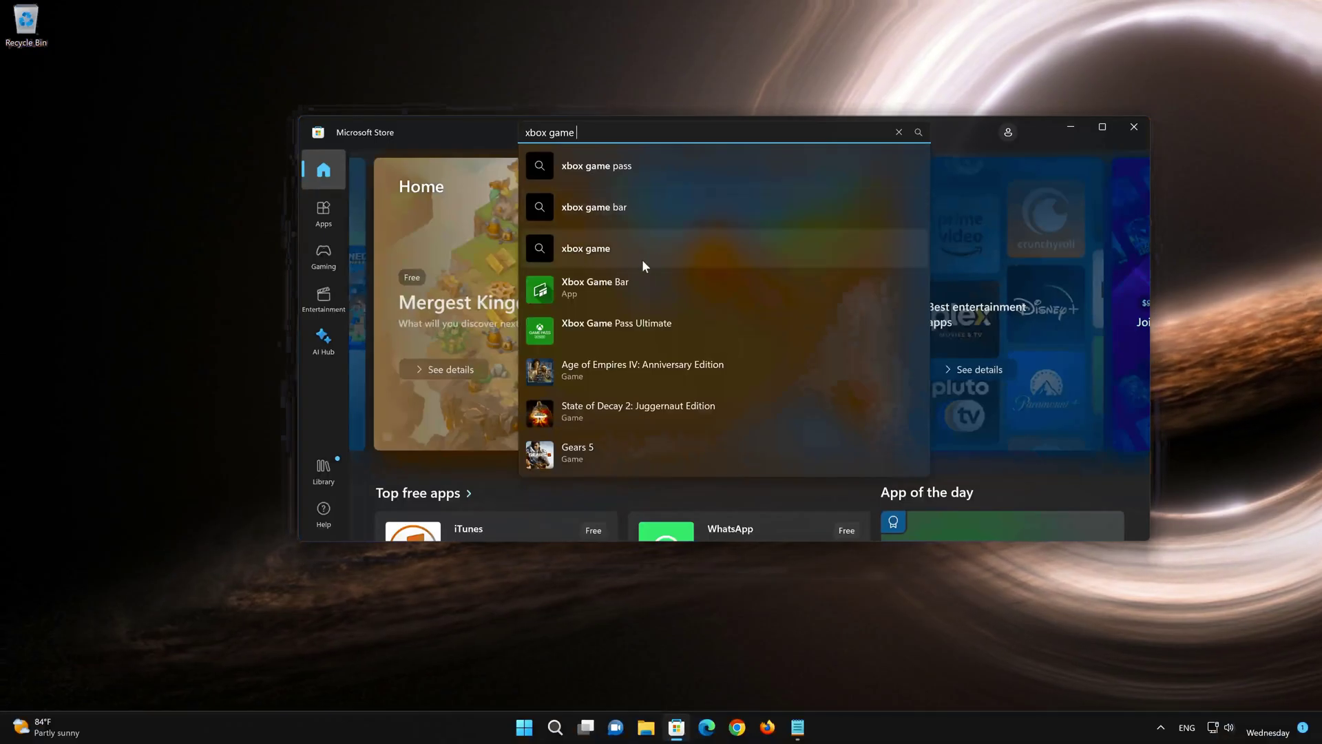
Open the Xbox Game Bar product page and choose Get to reinstall it.
{"action": "left_click", "coordinate": [596, 295]}
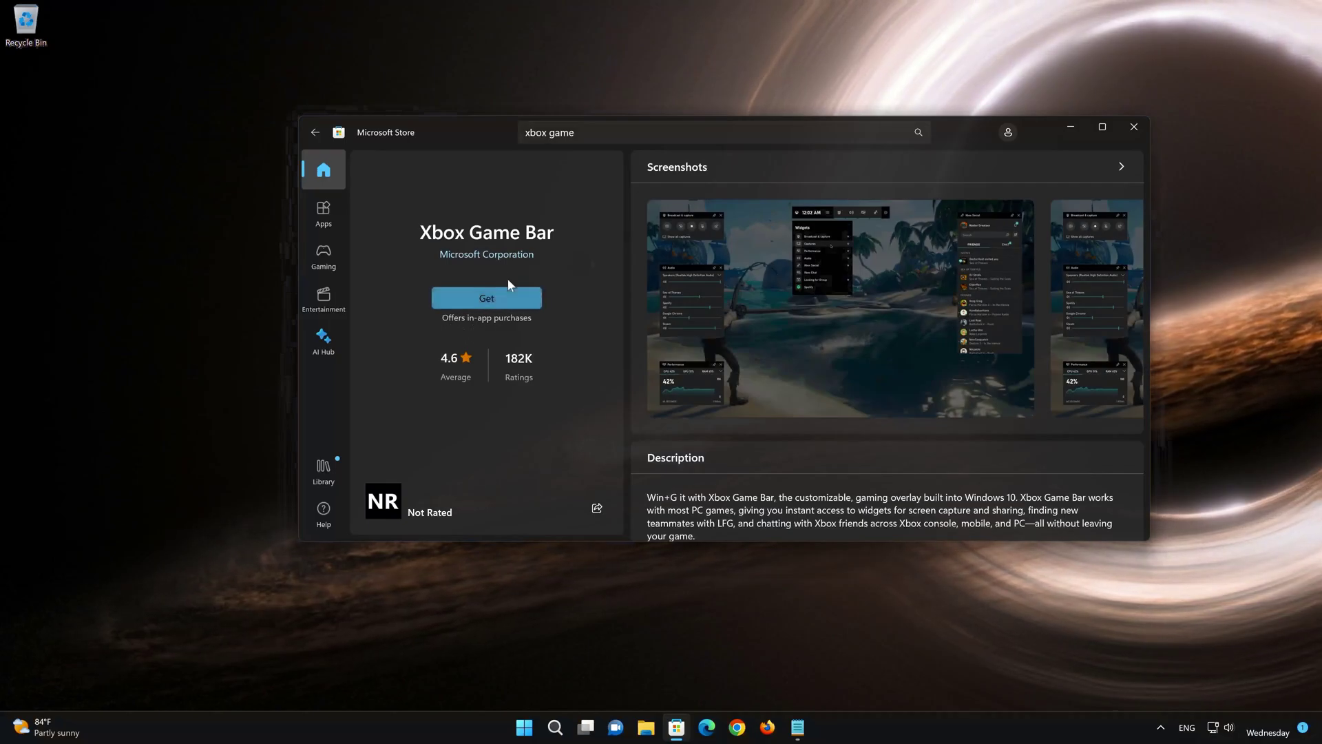
{"action": "left_click", "coordinate": [467, 299]}
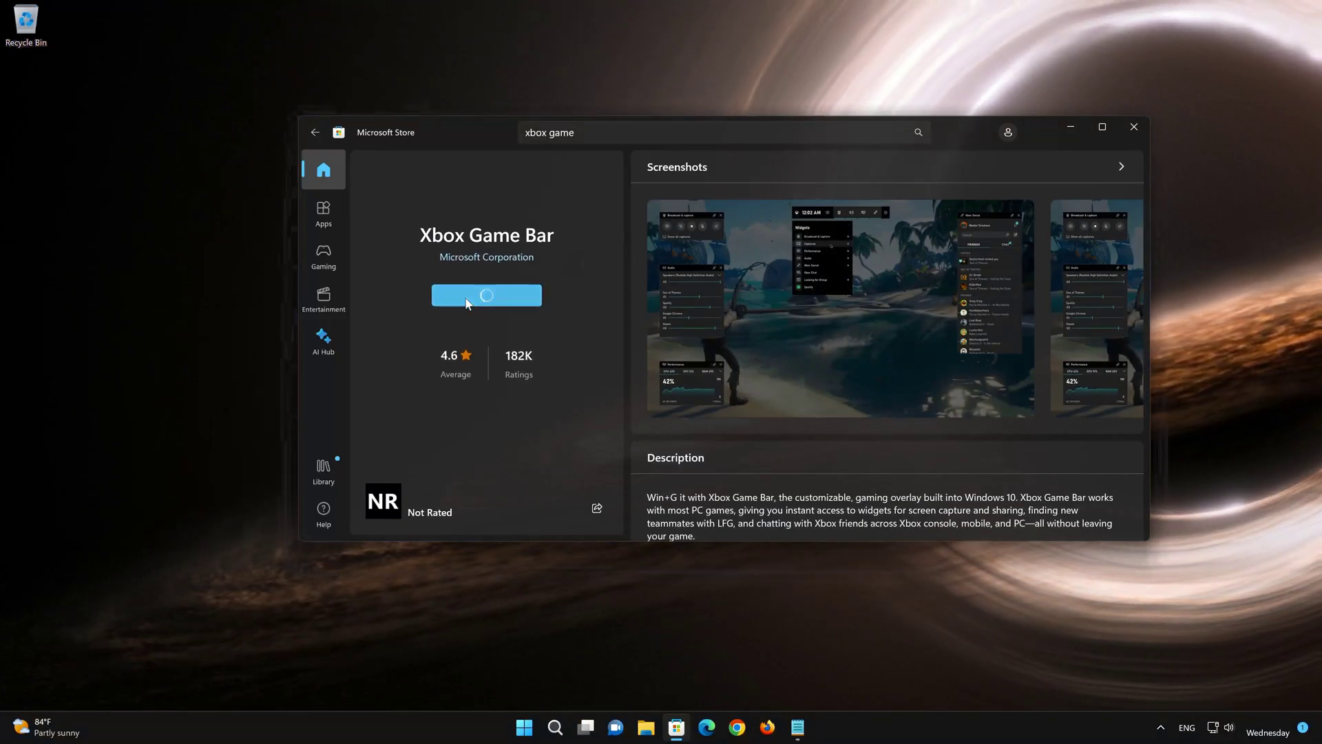